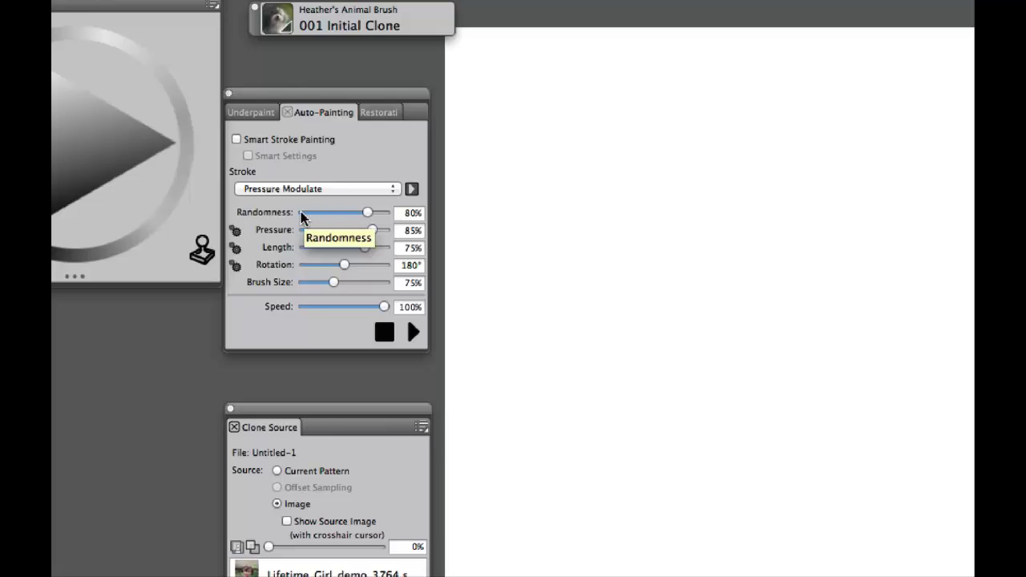
Enable Smart Stroke Painting with Smart Settings for auto-painting, and review the brushes in the Smart Strokes category.
{"action": "left_click", "coordinate": [236, 140]}
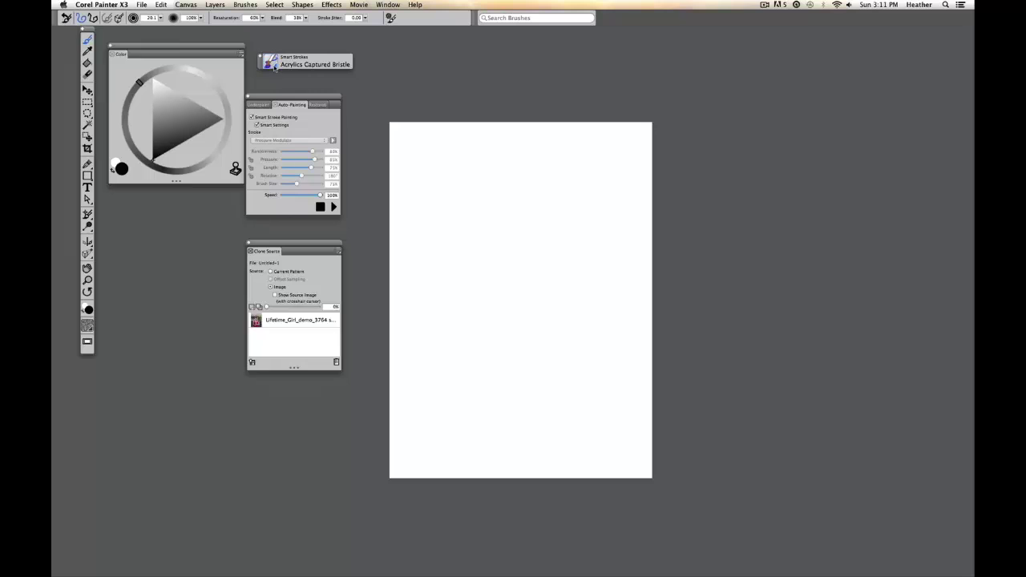
{"action": "left_click", "coordinate": [275, 68]}
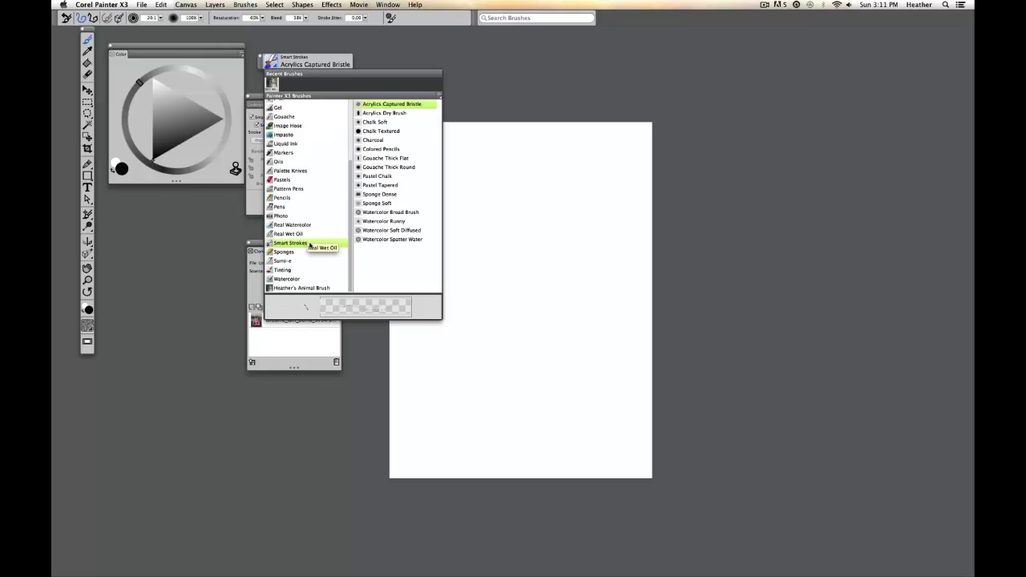
{"action": "left_click", "coordinate": [251, 148]}
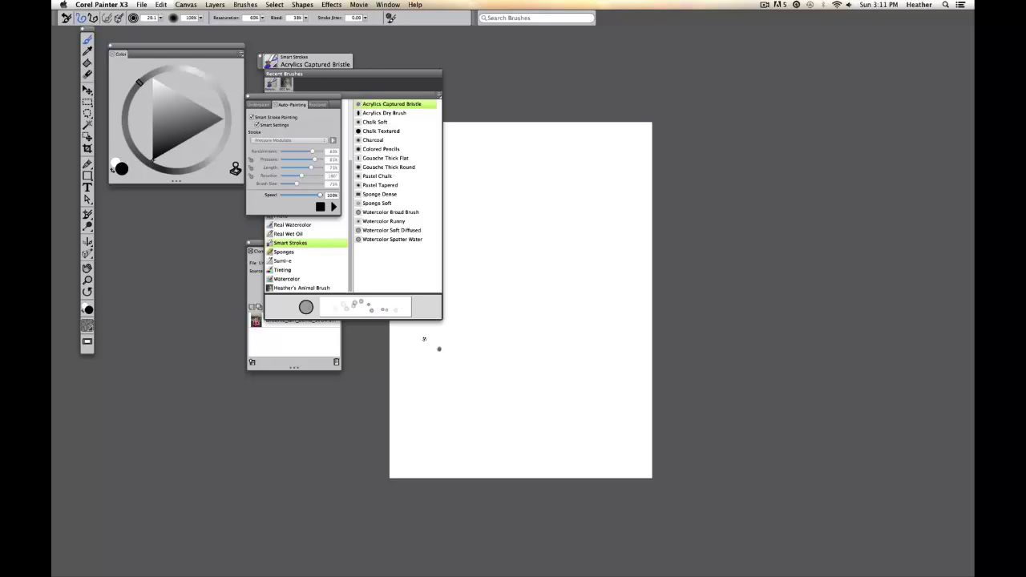
{"action": "left_click_drag", "start_coordinate": [262, 64], "coordinate": [269, 69]}
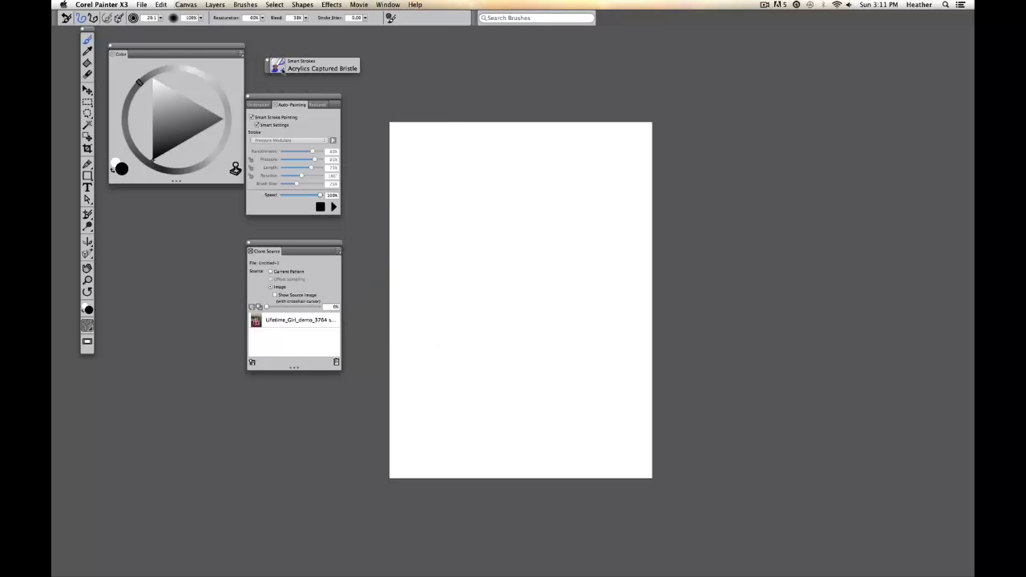
Choose the Impressionist brush from the Artists category of the brush library.
{"action": "left_click", "coordinate": [281, 70]}
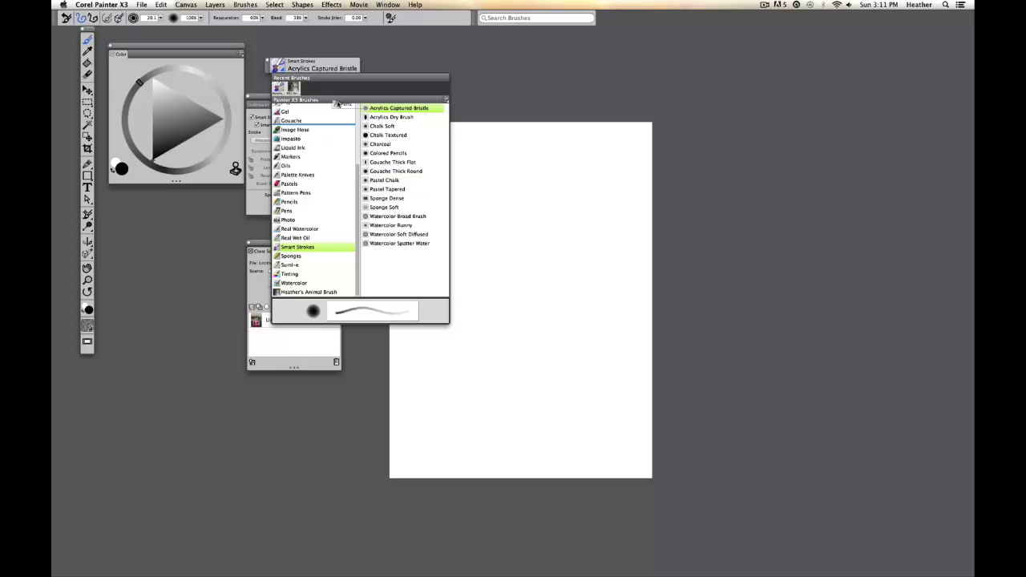
{"action": "scroll", "coordinate": [341, 108], "scroll_direction": "up", "scroll_amount": 5}
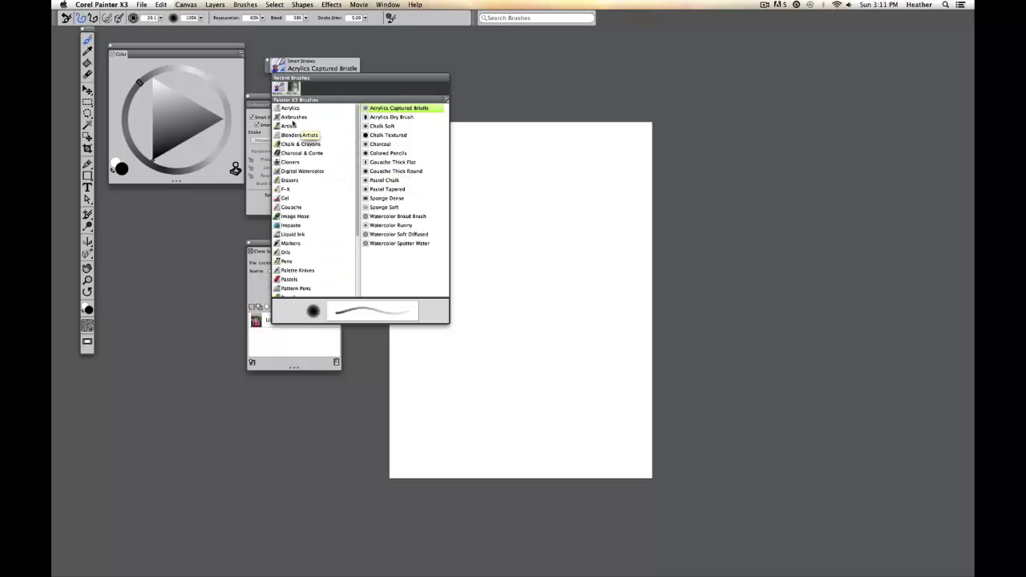
{"action": "left_click", "coordinate": [288, 126]}
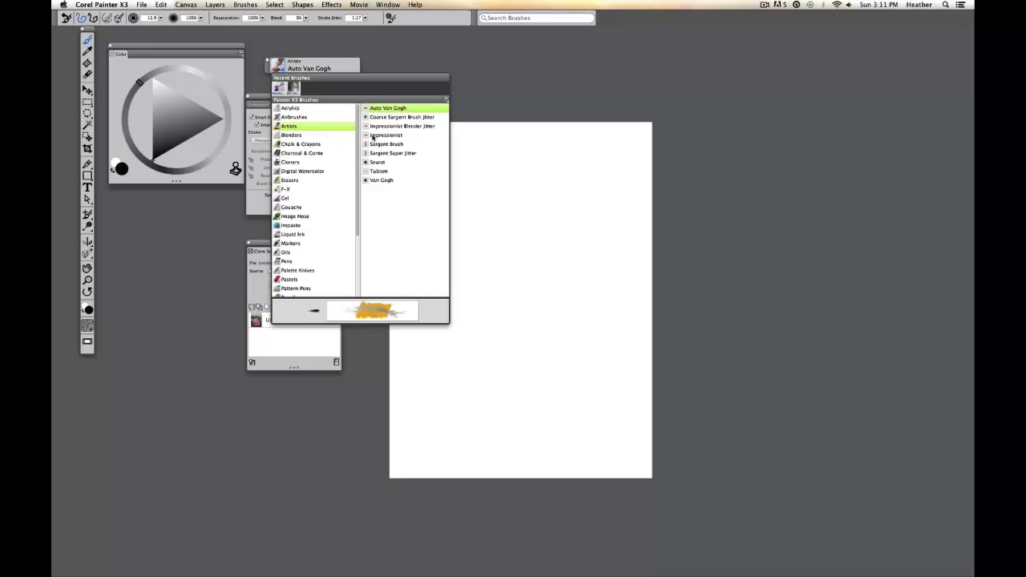
{"action": "left_click", "coordinate": [372, 143]}
Scribble a zigzag test stroke on the blank canvas with the Impressionist brush and undo it.
{"action": "mouse_move", "coordinate": [494, 222]}
{"action": "left_mouse_down"}
{"action": "mouse_move", "coordinate": [492, 278]}
{"action": "mouse_move", "coordinate": [462, 288]}
{"action": "left_mouse_up"}
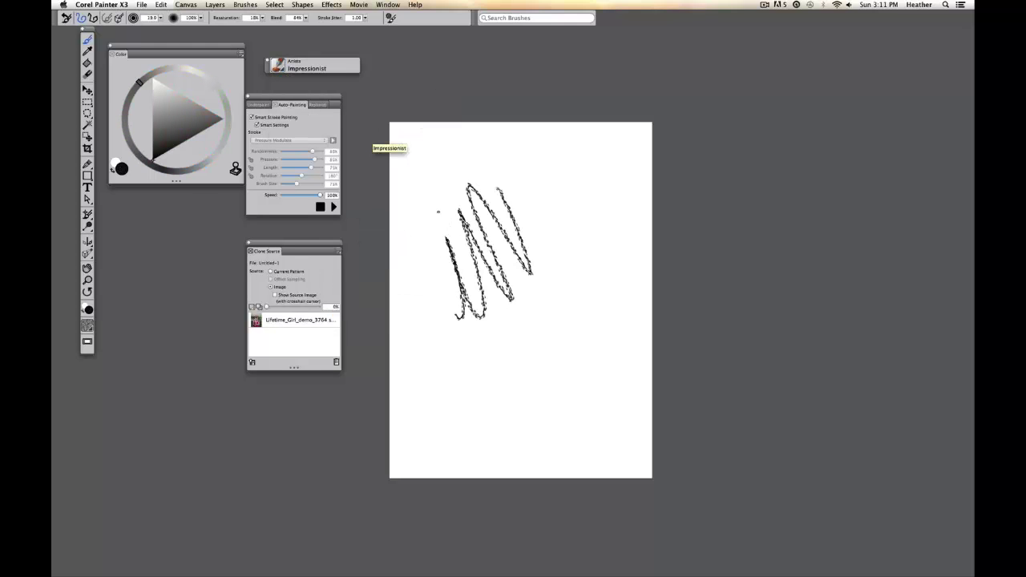
{"action": "key", "text": "super+z"}
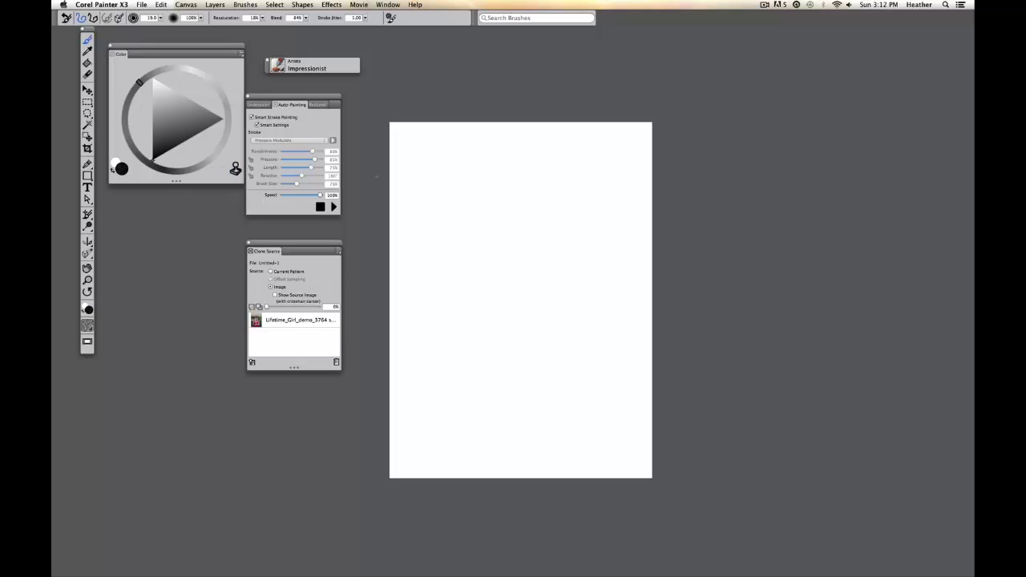
Scribble test strokes with Clone Color off using red, again with Clone Color on using the source photo's colors, and undo them all.
{"action": "left_click", "coordinate": [234, 170]}
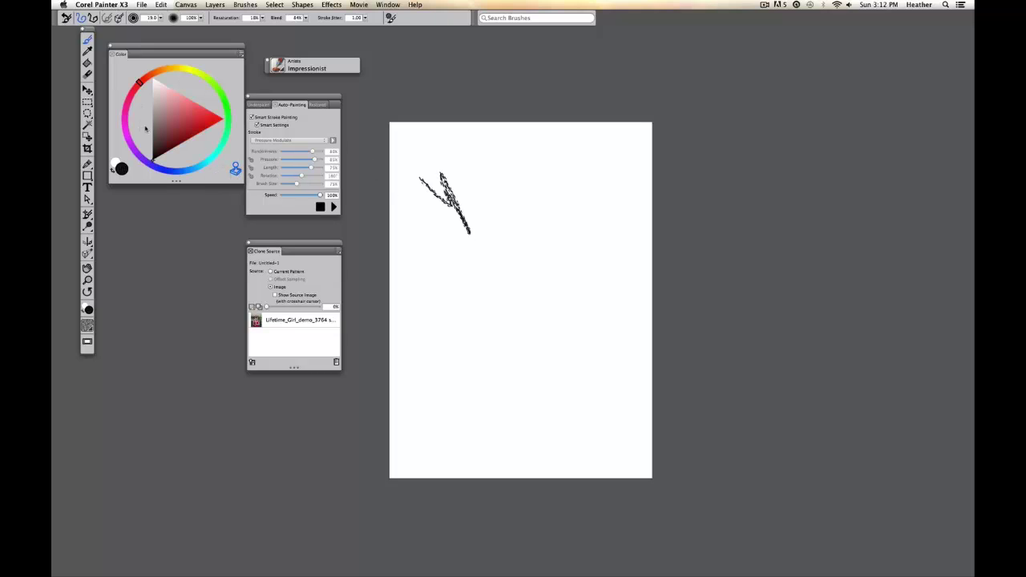
{"action": "mouse_move", "coordinate": [442, 165]}
{"action": "left_mouse_down"}
{"action": "mouse_move", "coordinate": [494, 224]}
{"action": "mouse_move", "coordinate": [575, 226]}
{"action": "left_mouse_up"}
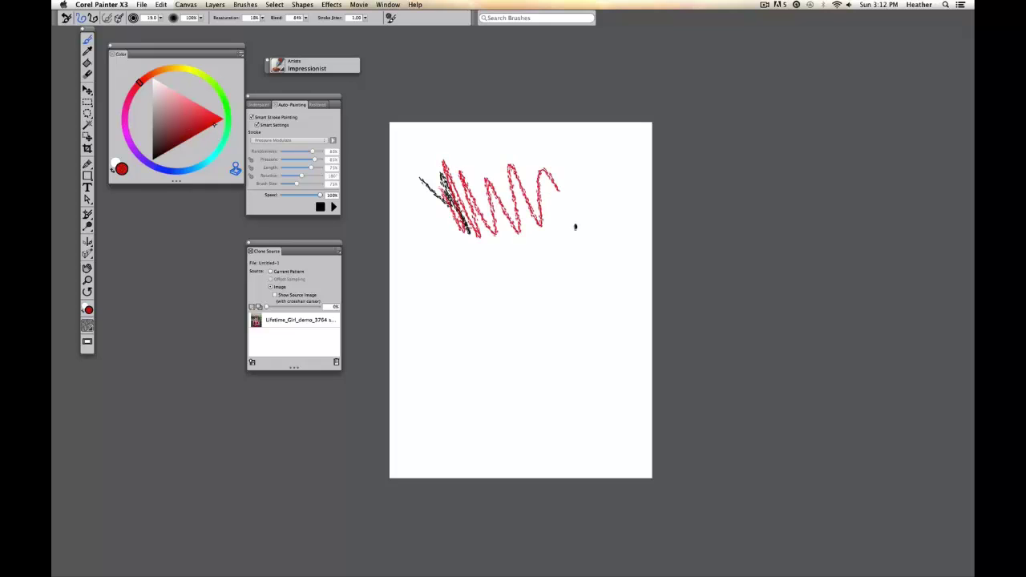
{"action": "left_click", "coordinate": [234, 170]}
{"action": "mouse_move", "coordinate": [447, 233]}
{"action": "left_mouse_down"}
{"action": "mouse_move", "coordinate": [503, 303]}
{"action": "mouse_move", "coordinate": [583, 278]}
{"action": "left_mouse_up"}
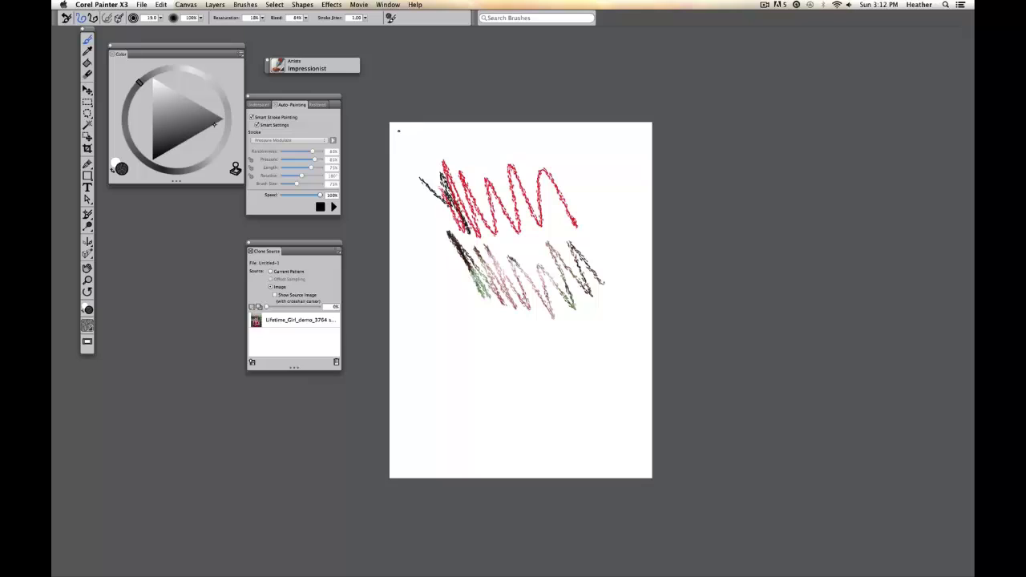
{"action": "key", "text": "super+z"}
{"action": "key", "text": "super+z"}
{"action": "key", "text": "super+z"}
{"action": "key", "text": "super+z"}
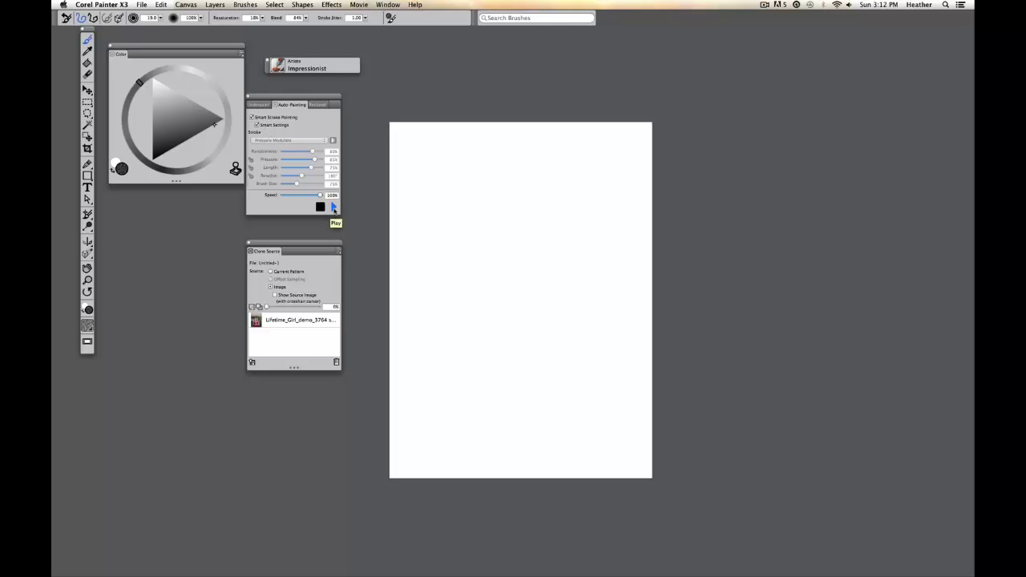
Auto-paint the clone with Smart Settings on, stop once most of the canvas is covered, and examine the strokes.
{"action": "left_click", "coordinate": [333, 208]}
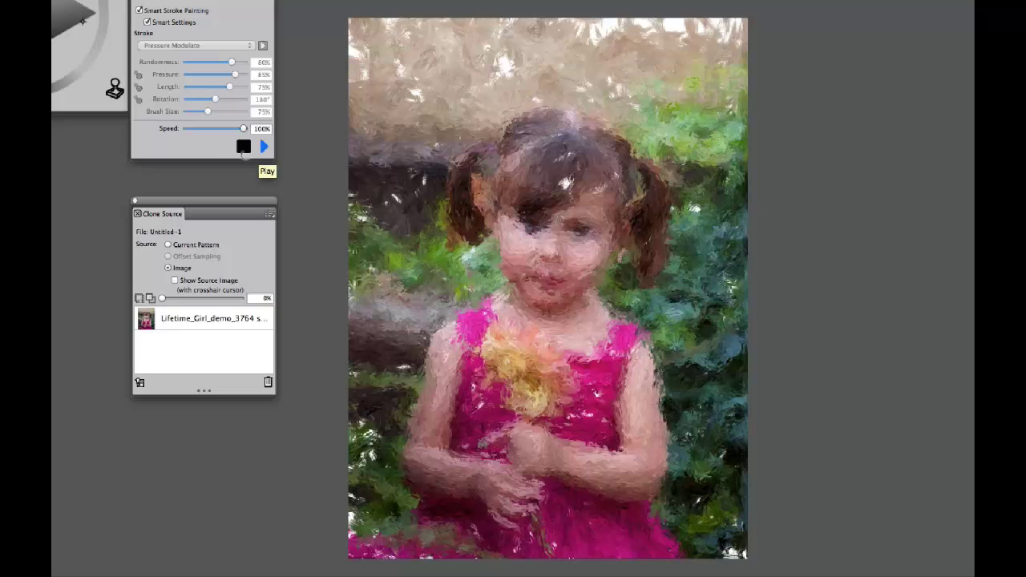
{"action": "left_click", "coordinate": [244, 147]}
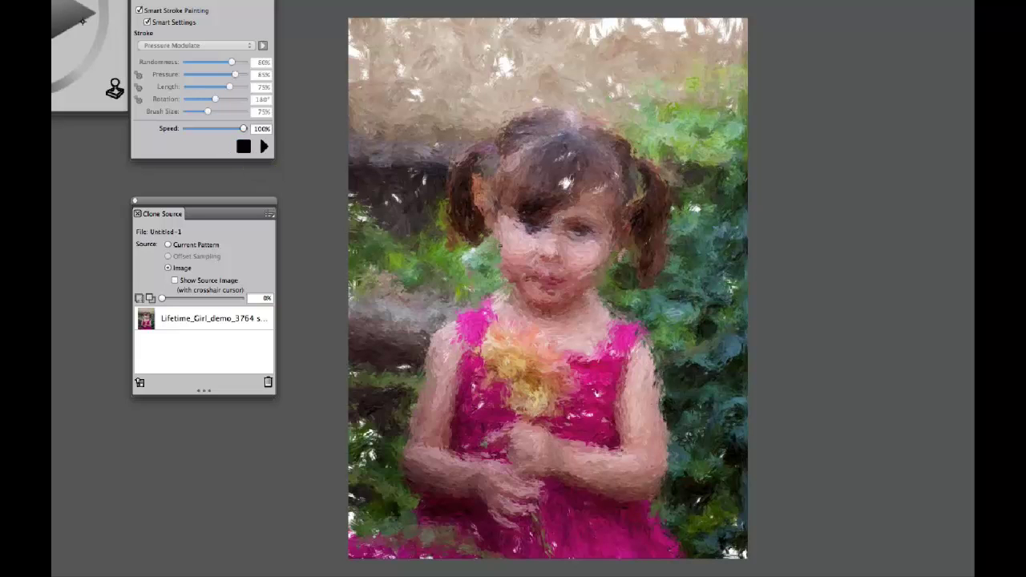
{"action": "scroll", "coordinate": [500, 251], "scroll_direction": "up", "scroll_amount": 5}
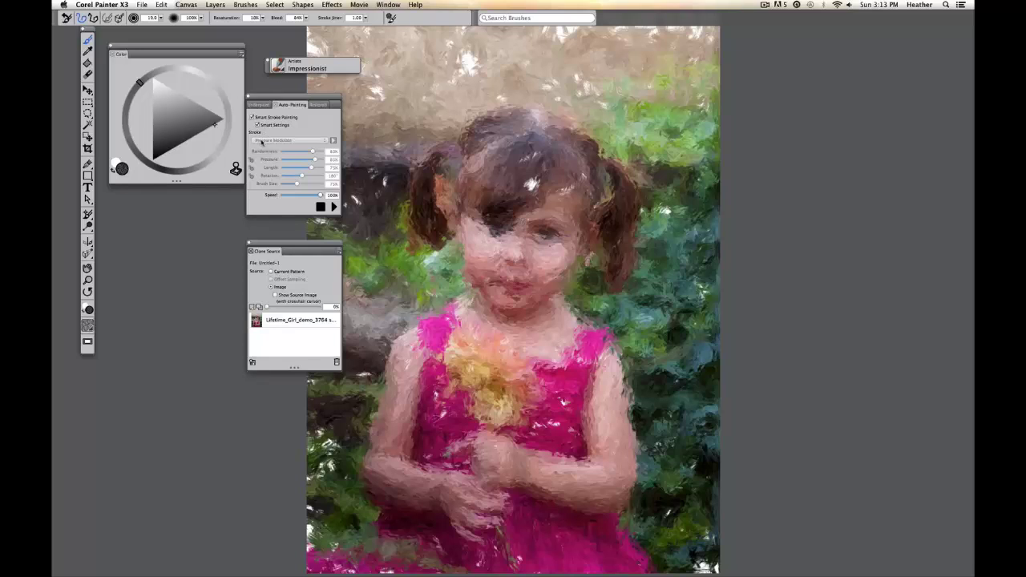
Clear the whole canvas, turn off Smart Settings, and auto-paint the portrait again with the Impressionist brush.
{"action": "key", "text": "super+a"}
{"action": "key", "text": "BackSpace"}
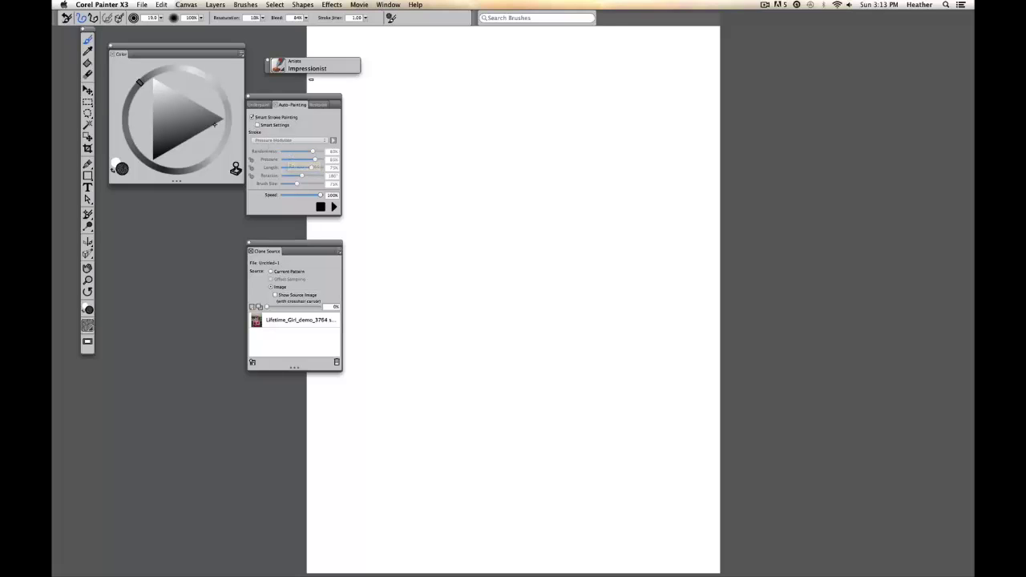
{"action": "key", "text": "super+minus"}
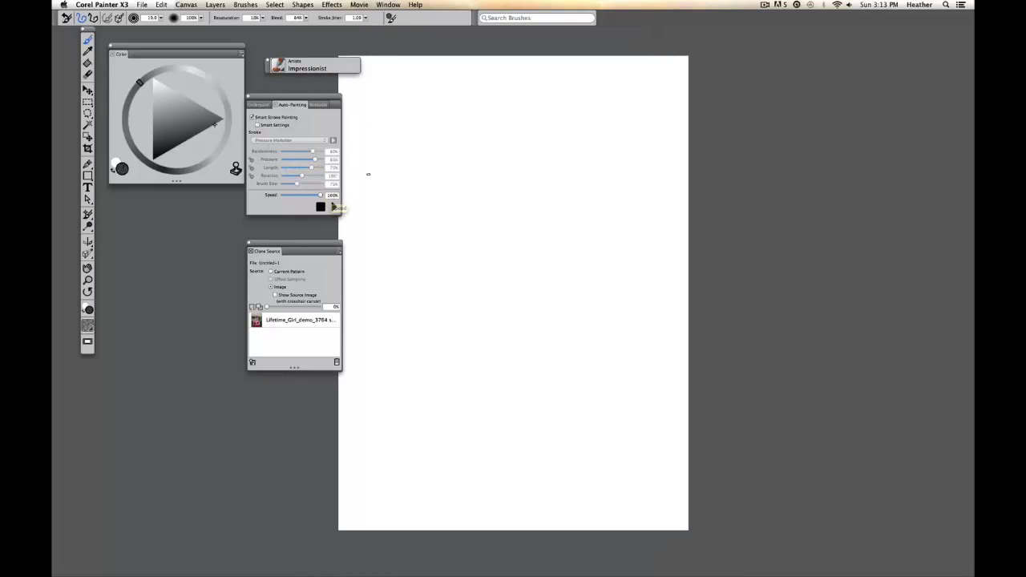
{"action": "scroll", "coordinate": [368, 174], "scroll_direction": "left", "scroll_amount": 2}
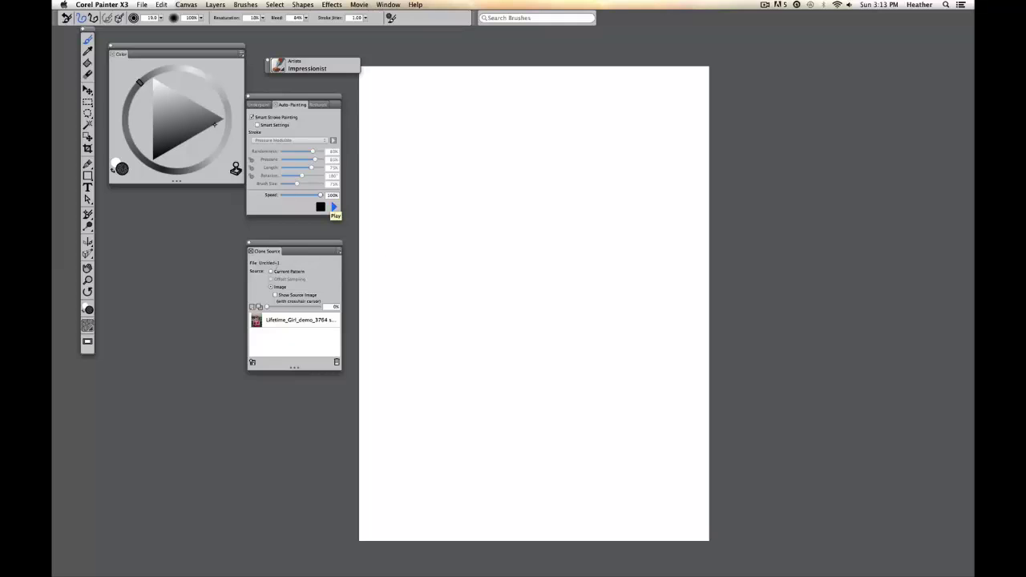
{"action": "left_click", "coordinate": [334, 207]}
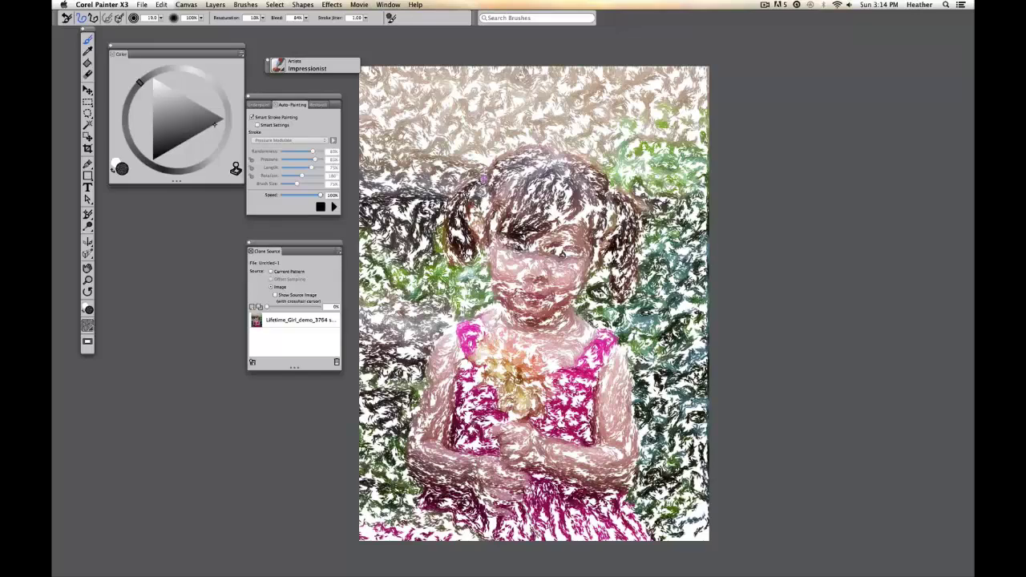
Examine the auto-painted strokes around the girl's face up close, and clear the whole canvas.
{"action": "scroll", "coordinate": [480, 262], "scroll_direction": "up", "scroll_amount": 2}
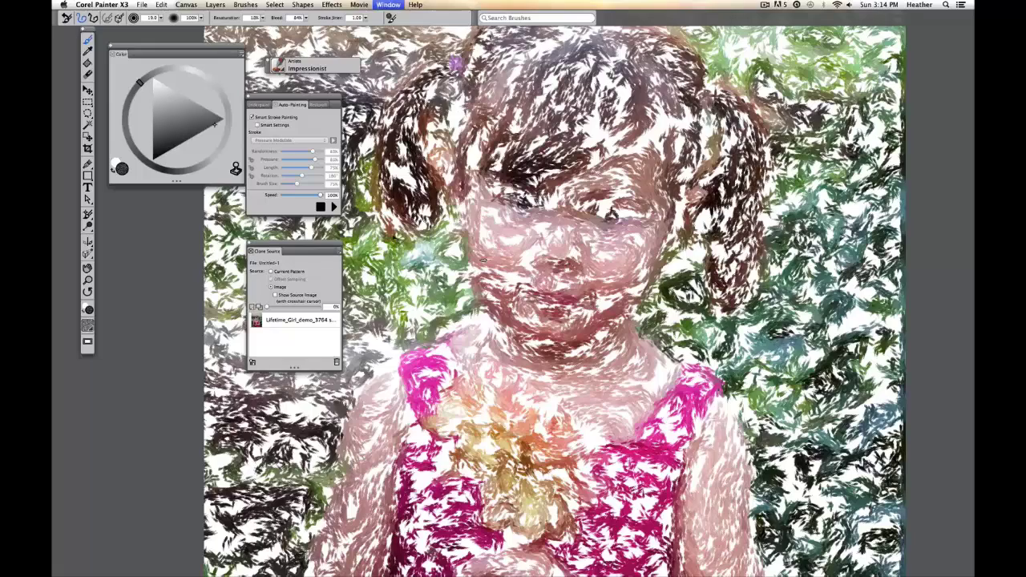
{"action": "key", "text": "super+0"}
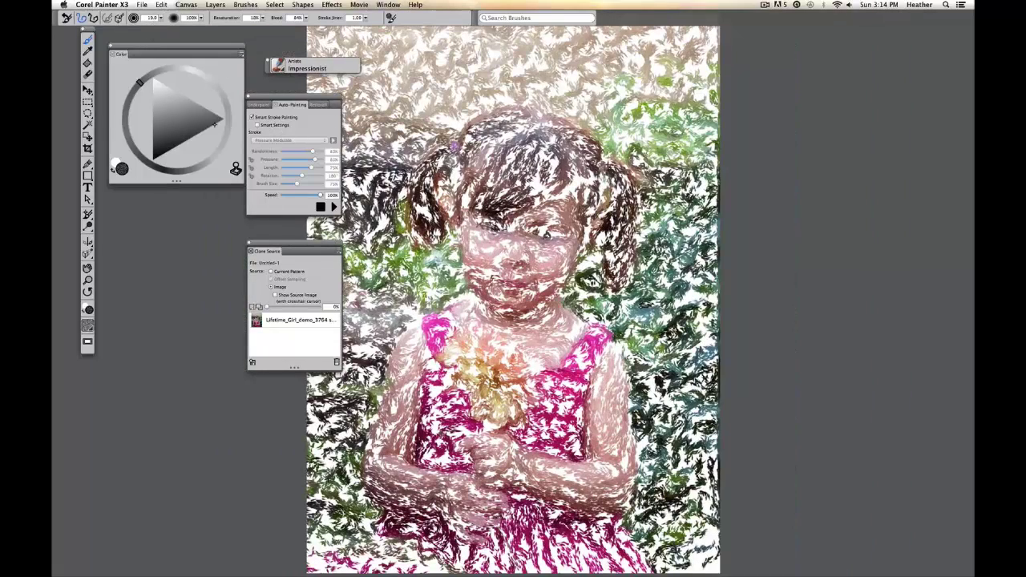
{"action": "key", "text": "super+a"}
{"action": "key", "text": "BackSpace"}
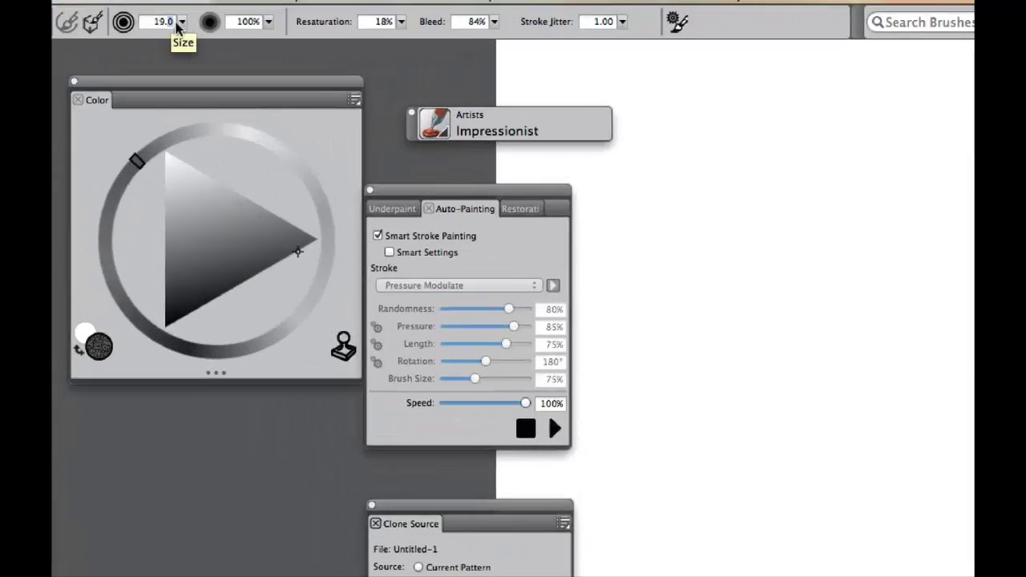
Increase the Impressionist brush size to a little over 40 and scribble test strokes on the canvas.
{"action": "left_click", "coordinate": [160, 18]}
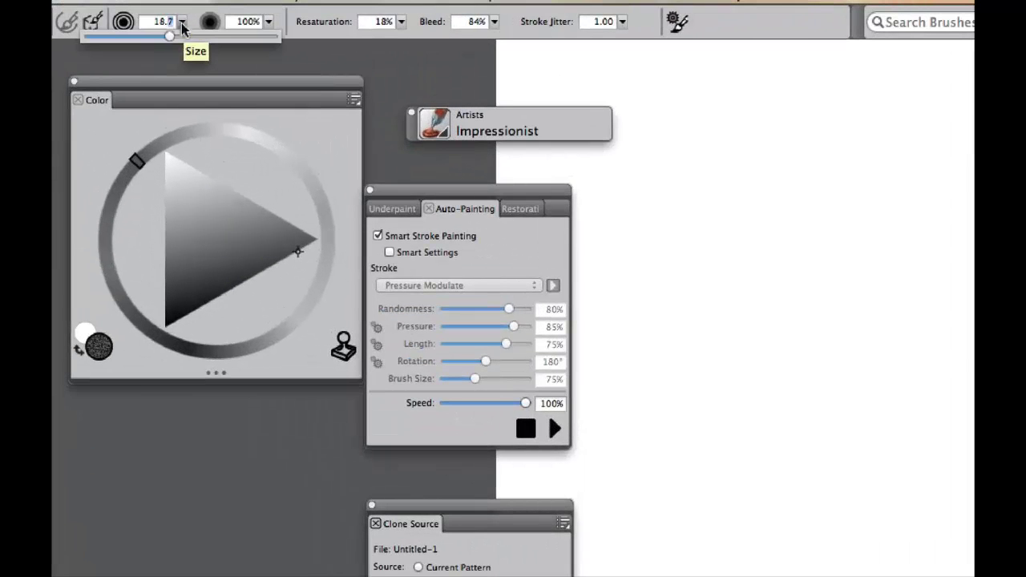
{"action": "left_click_drag", "start_coordinate": [170, 40], "coordinate": [195, 40]}
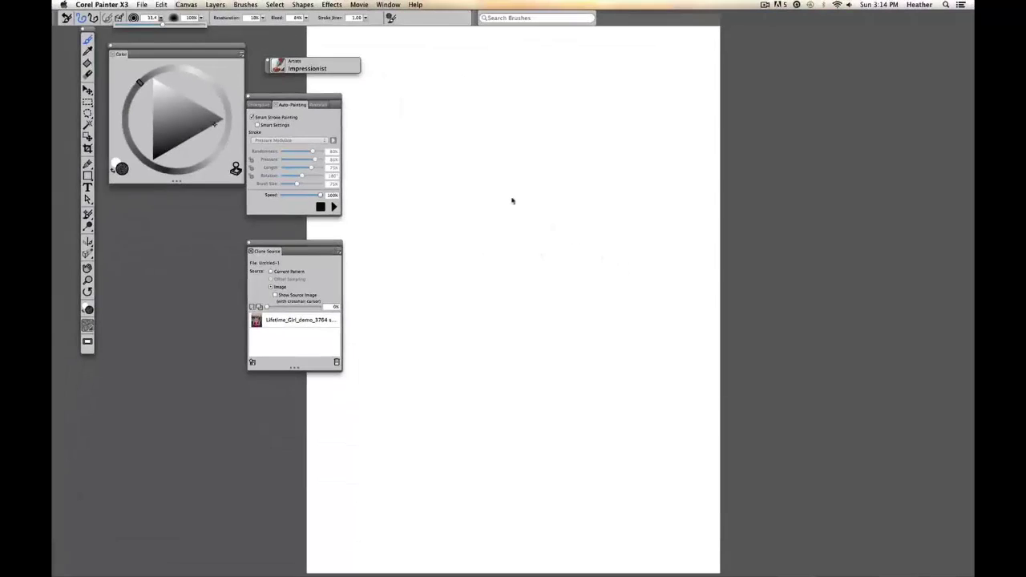
{"action": "left_click_drag", "start_coordinate": [824, 403], "coordinate": [1025, 532]}
{"action": "left_click_drag", "start_coordinate": [1016, 576], "coordinate": [816, 536]}
{"action": "left_click_drag", "start_coordinate": [463, 272], "coordinate": [504, 372]}
{"action": "key", "text": "super+a"}
{"action": "key", "text": "BackSpace"}
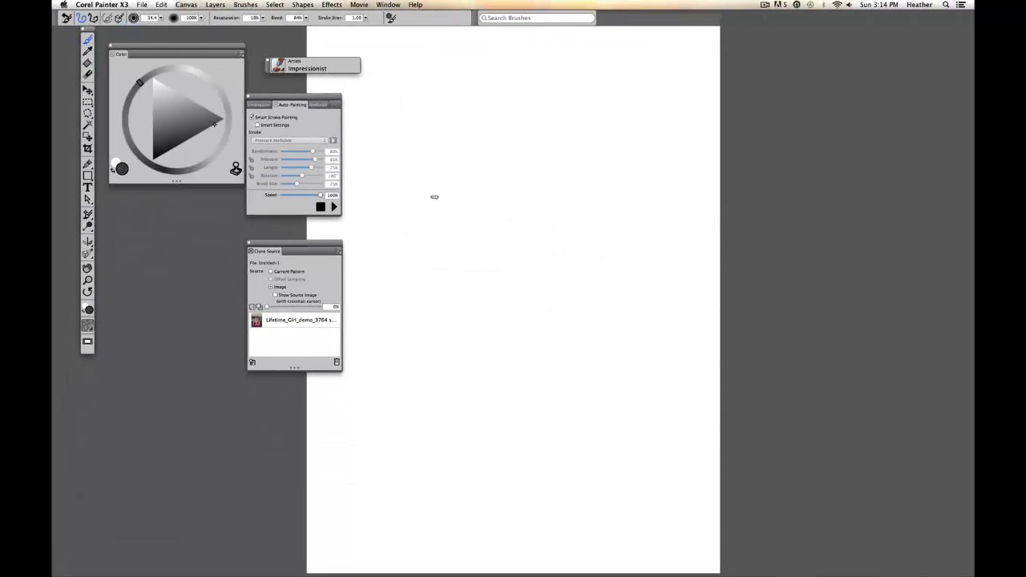
{"action": "mouse_move", "coordinate": [461, 189]}
{"action": "left_mouse_down"}
{"action": "mouse_move", "coordinate": [533, 284]}
{"action": "mouse_move", "coordinate": [433, 321]}
{"action": "left_mouse_up"}
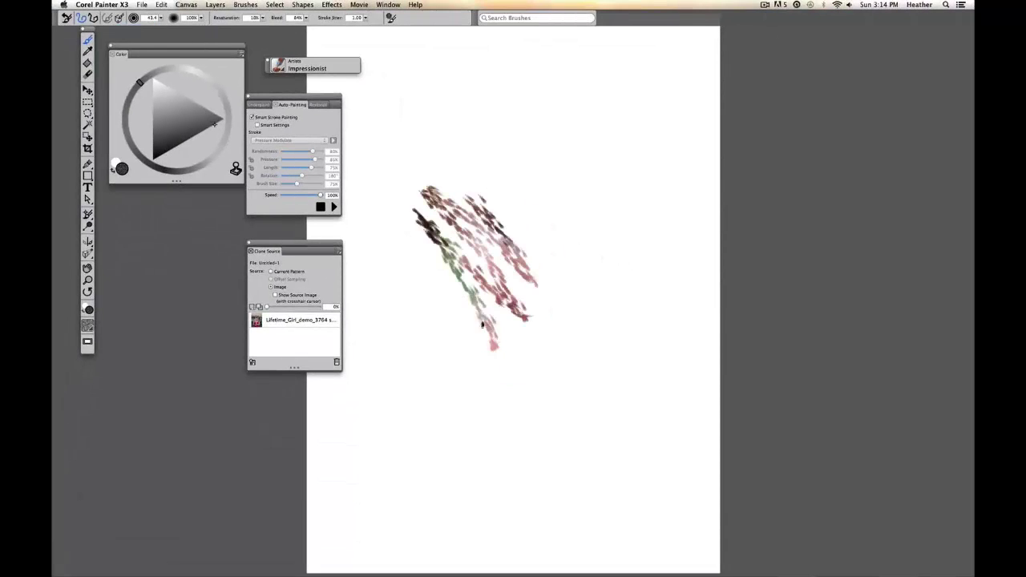
Clear the test strokes and auto-paint the portrait with the enlarged brush, stopping once the canvas is mostly covered.
{"action": "key", "text": "super+a"}
{"action": "key", "text": "BackSpace"}
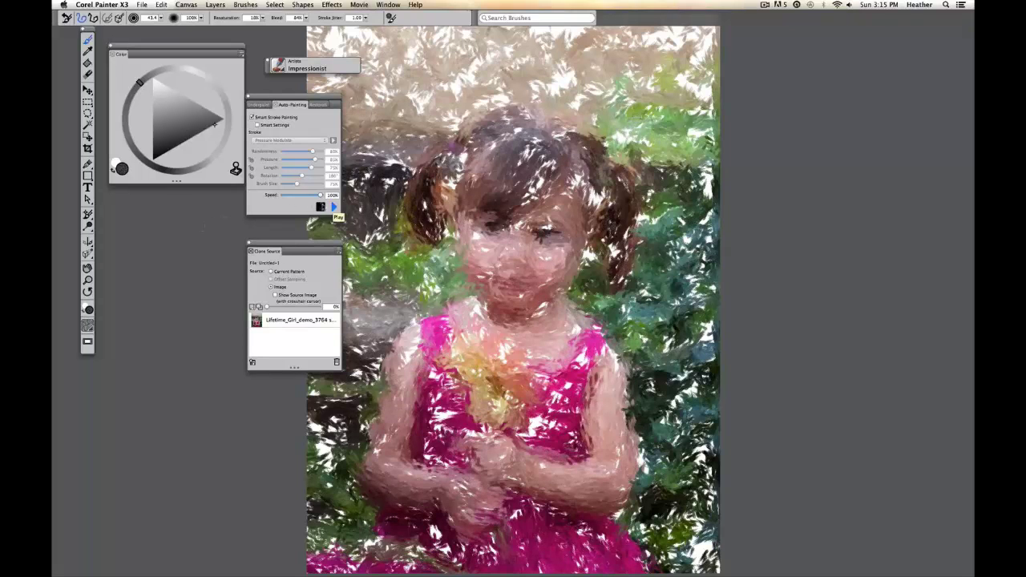
{"action": "left_click", "coordinate": [320, 207]}
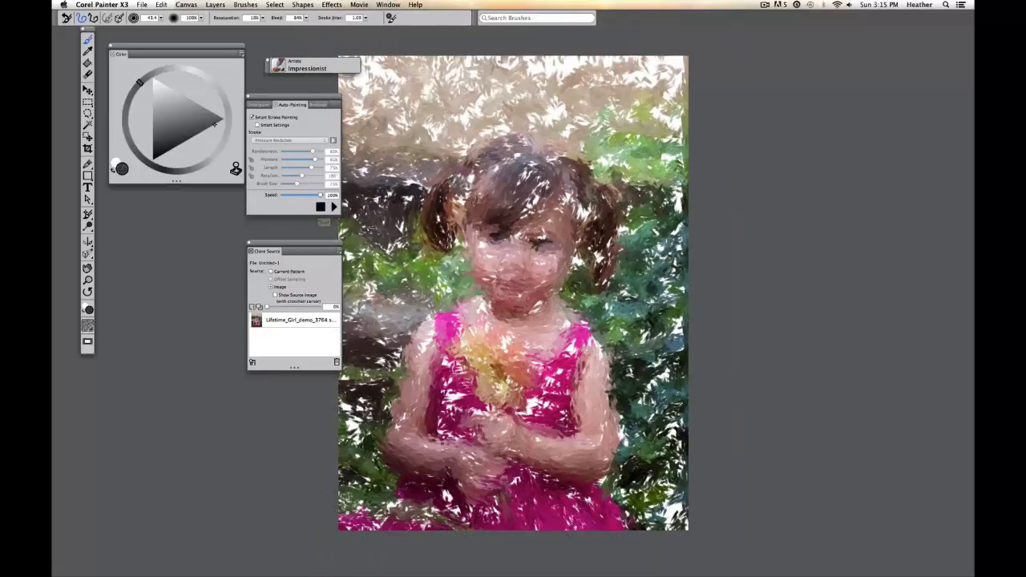